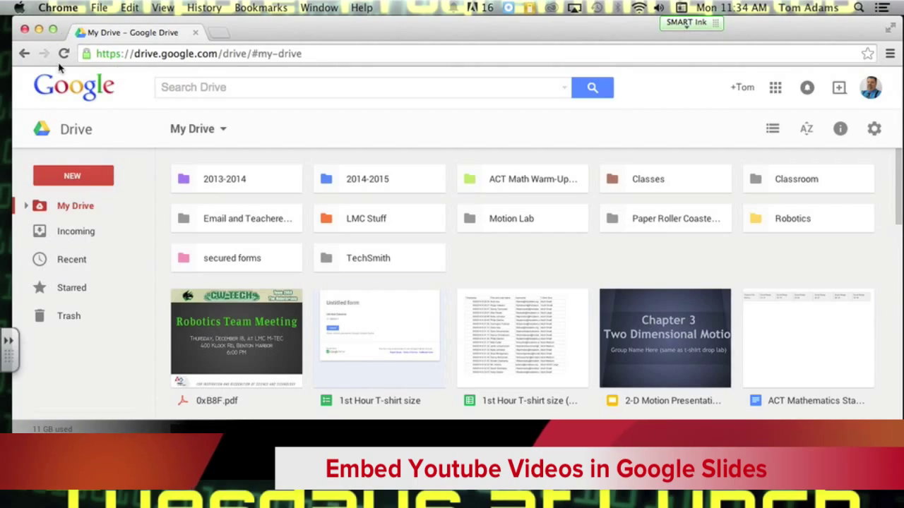
Create a new Google Slides presentation with the Light Gradient theme
left_click(72, 176)
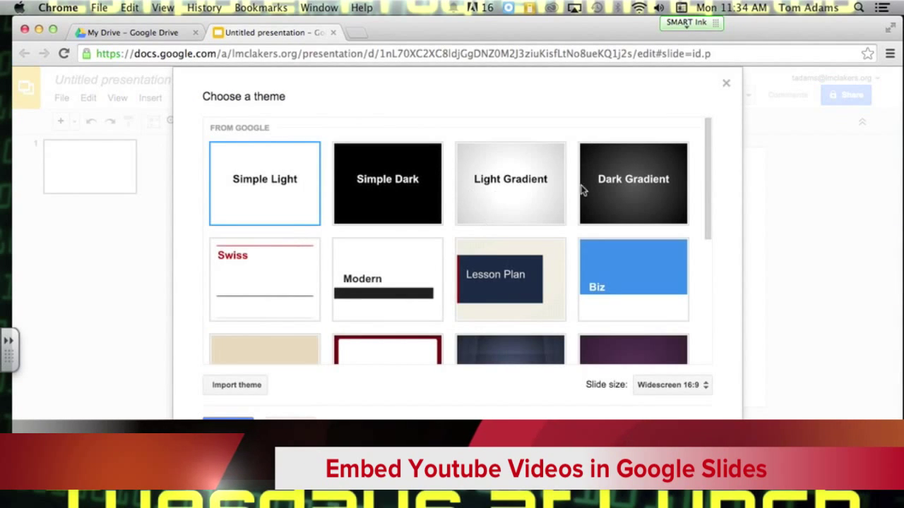
left_click(502, 181)
left_click(235, 418)
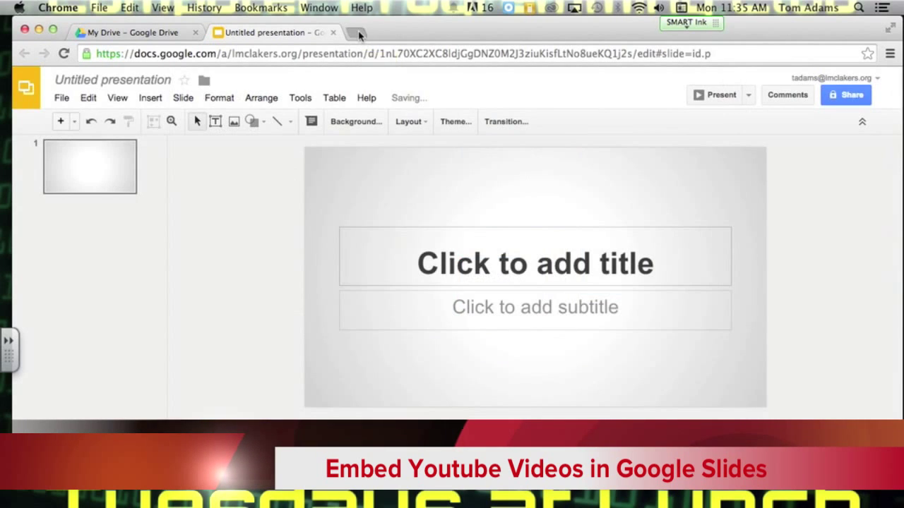
Open youtube.com in a new browser tab and search for "linear momentum"
left_click(358, 34)
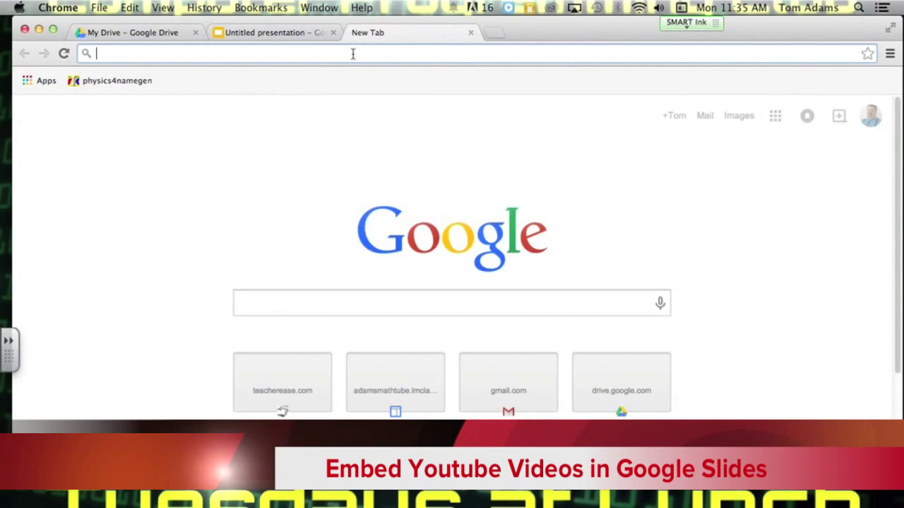
type("youtube.com")
key("Return")
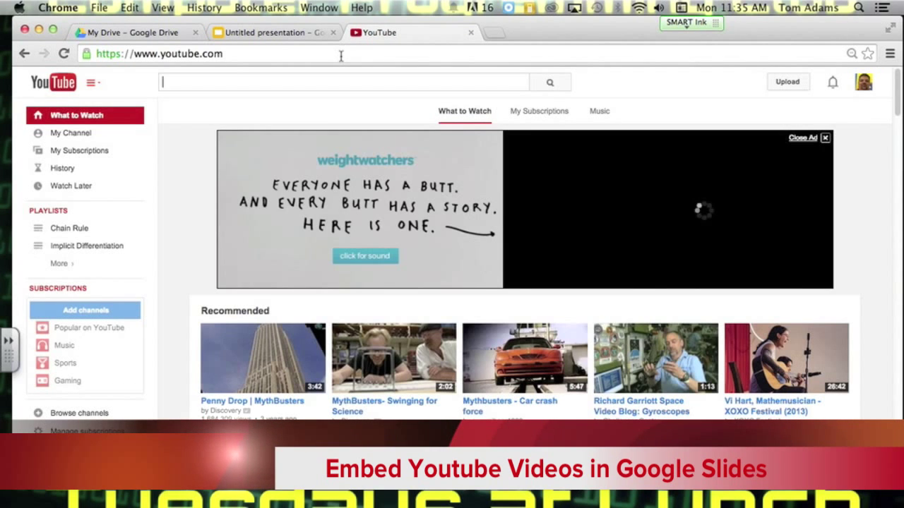
type("linear")
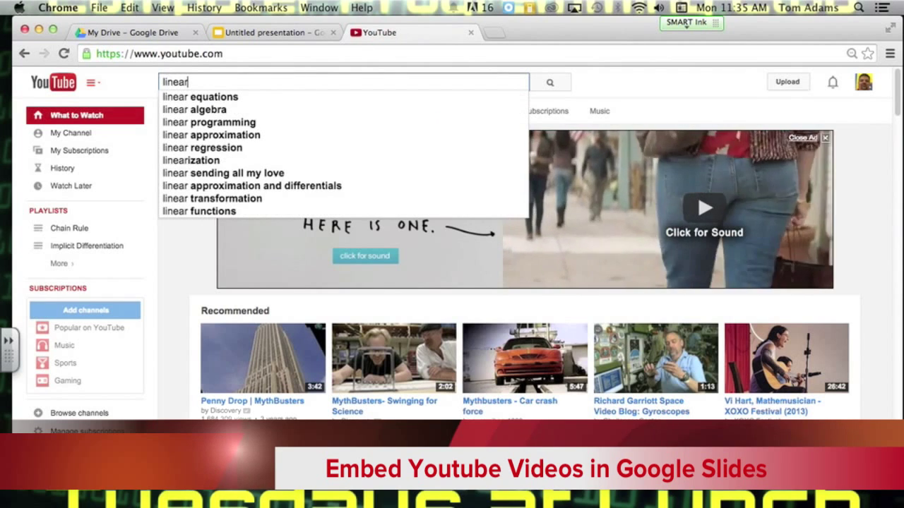
type(" mon")
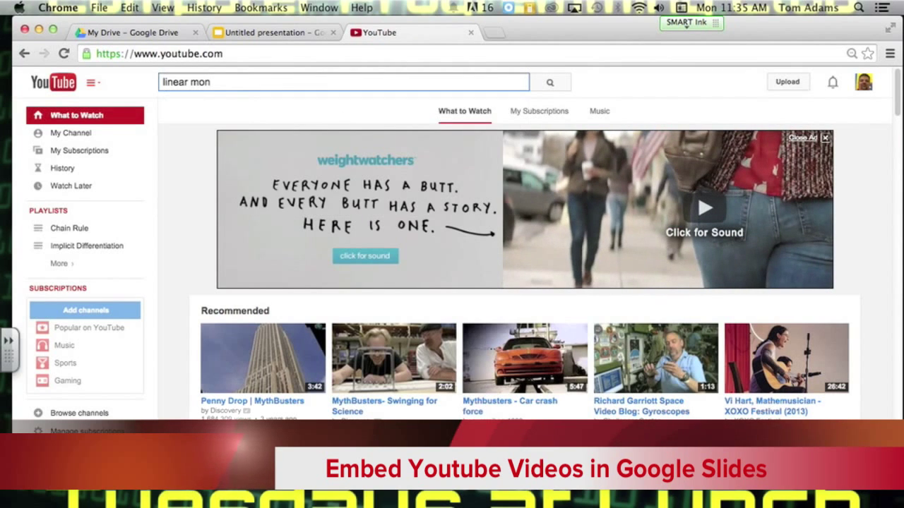
key("BackSpace")
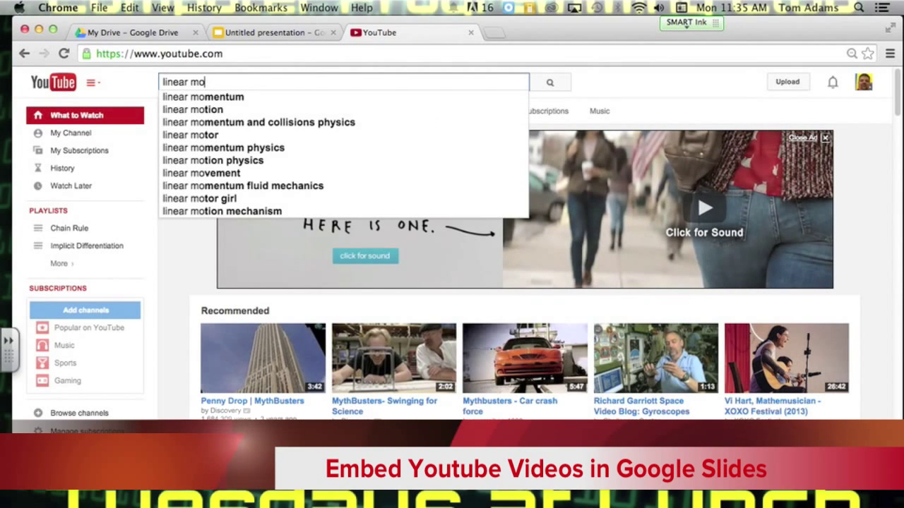
left_click(235, 98)
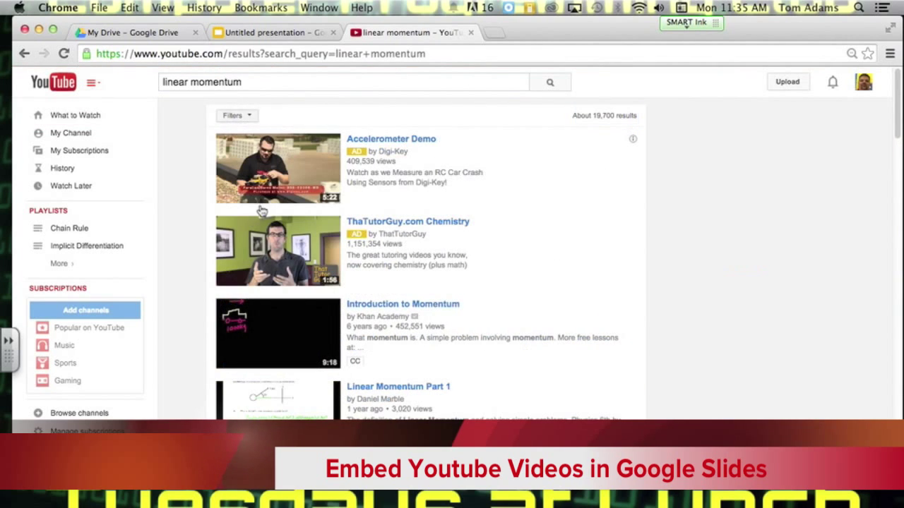
Look over the results and refine the YouTube search to "linear momentum in space"
scroll(441, 319, "down", 5)
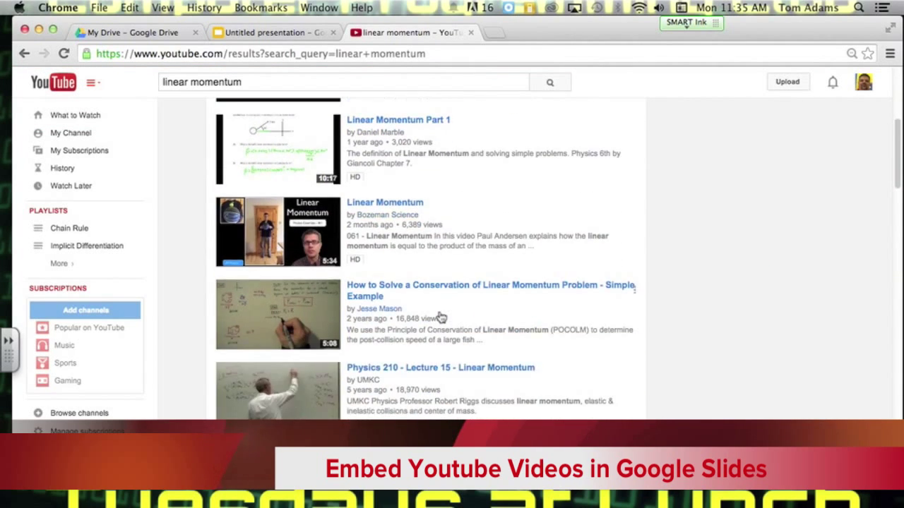
scroll(441, 319, "up", 5)
left_click(320, 80)
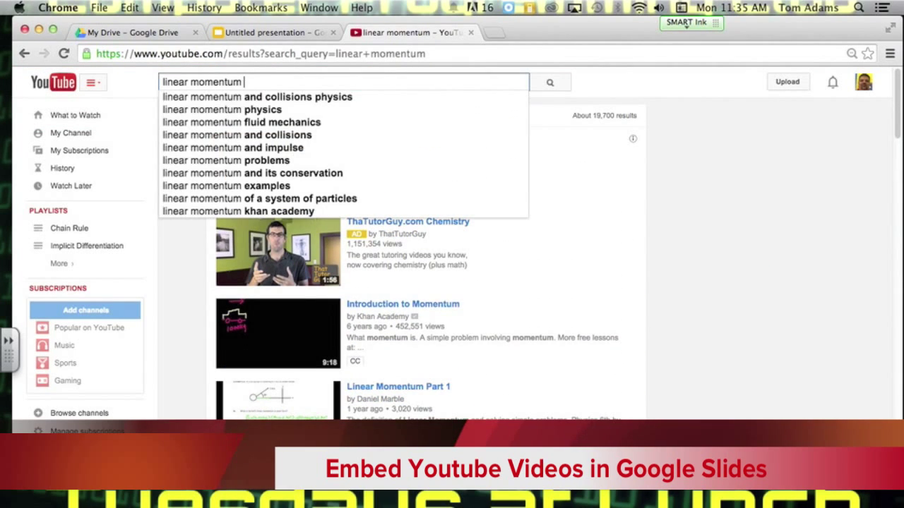
type("in space")
key("Return")
type("\\")
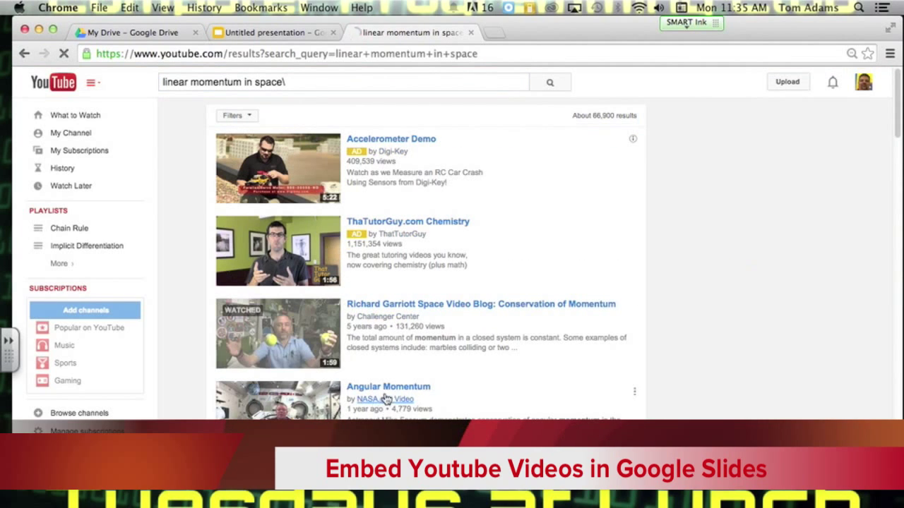
left_click(296, 80)
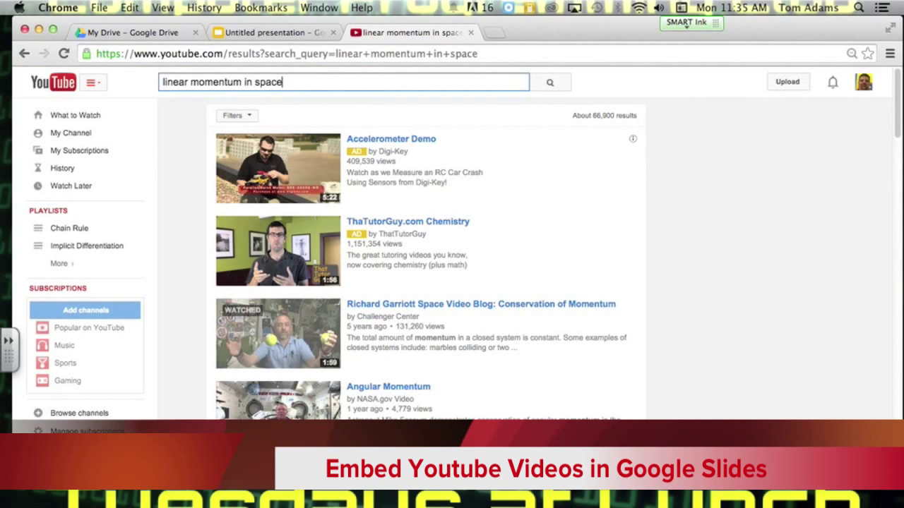
key("Return")
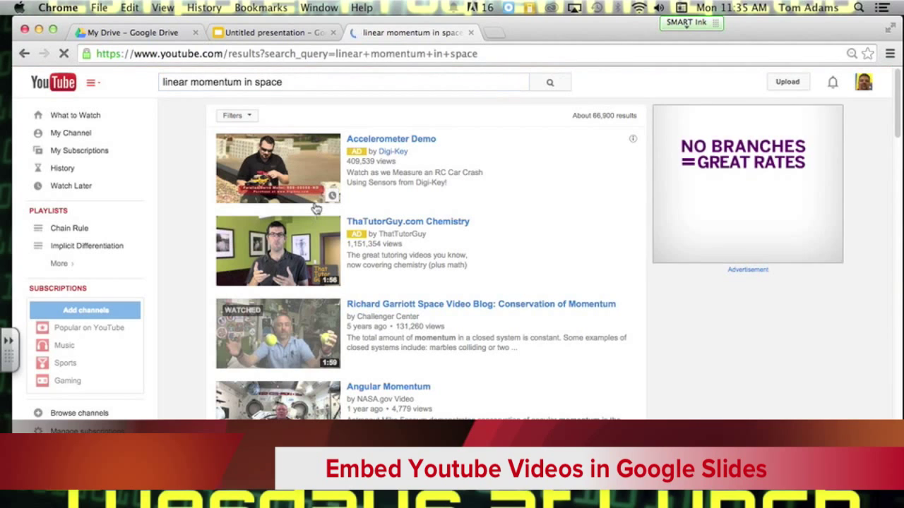
Open the Challenger Center video on Conservation of Momentum, pause it and copy its web address
left_click(383, 304)
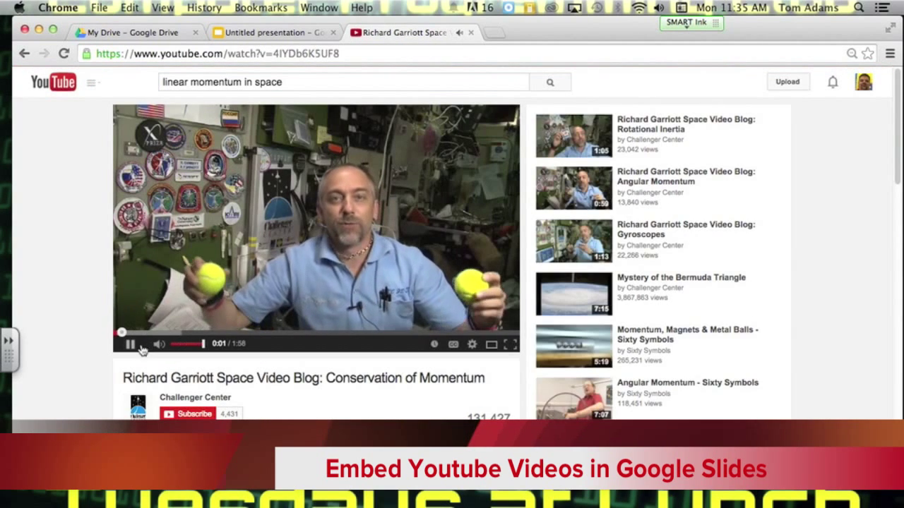
left_click(138, 347)
left_click_drag(292, 82, 147, 85)
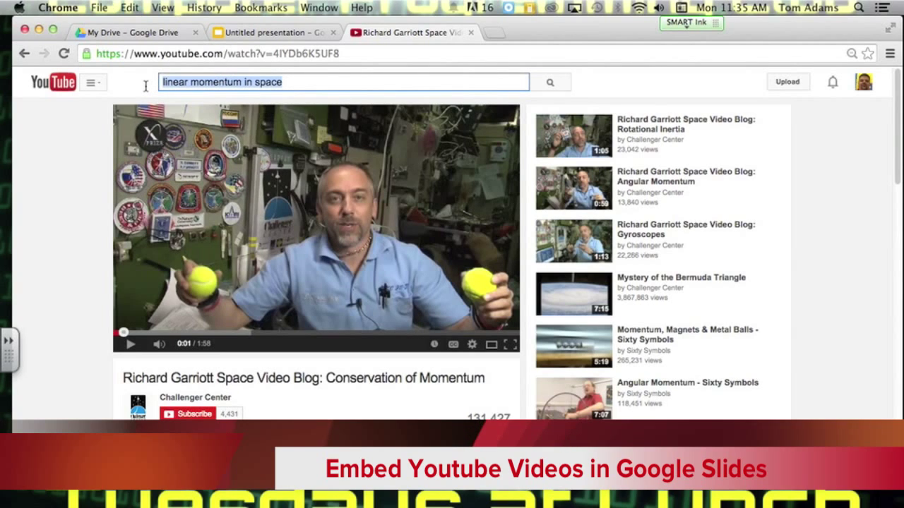
left_click(226, 53)
key("super+c")
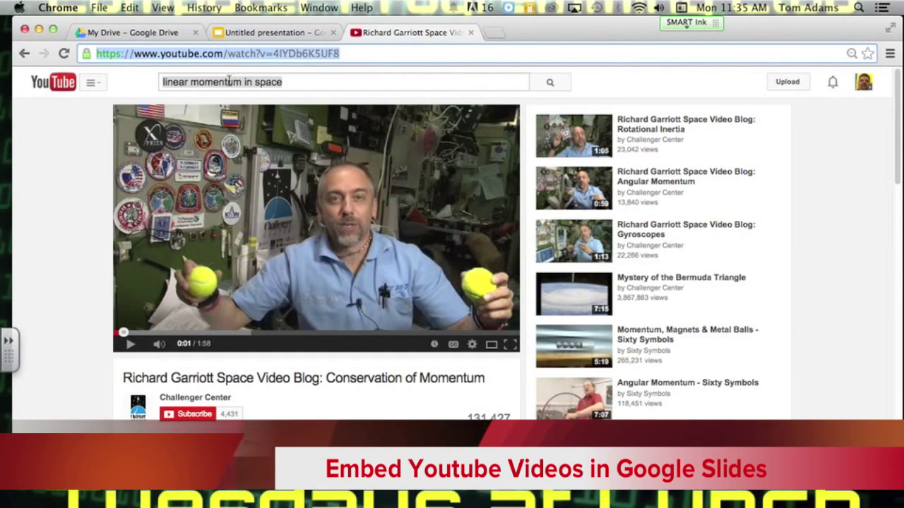
Return to the presentation and give the first slide the title "Conservation of Momentum" with the author's name as subtitle
left_click(239, 32)
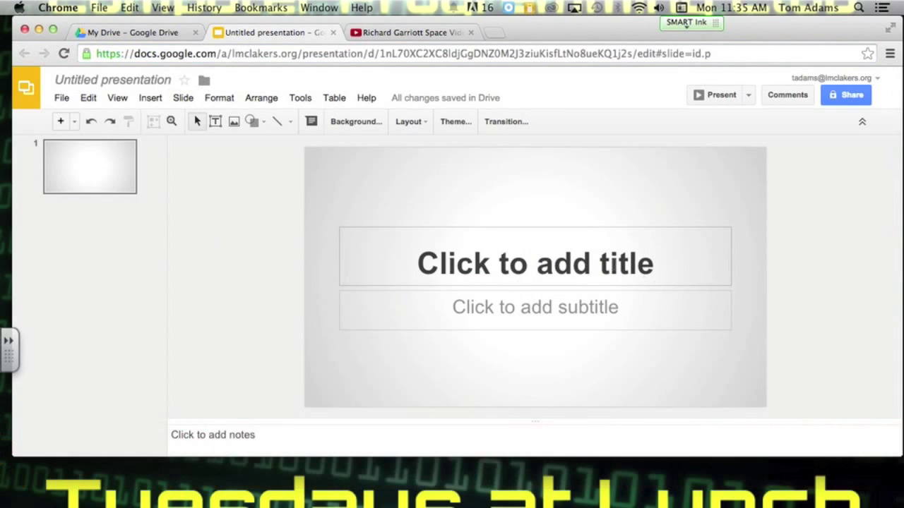
left_click(615, 264)
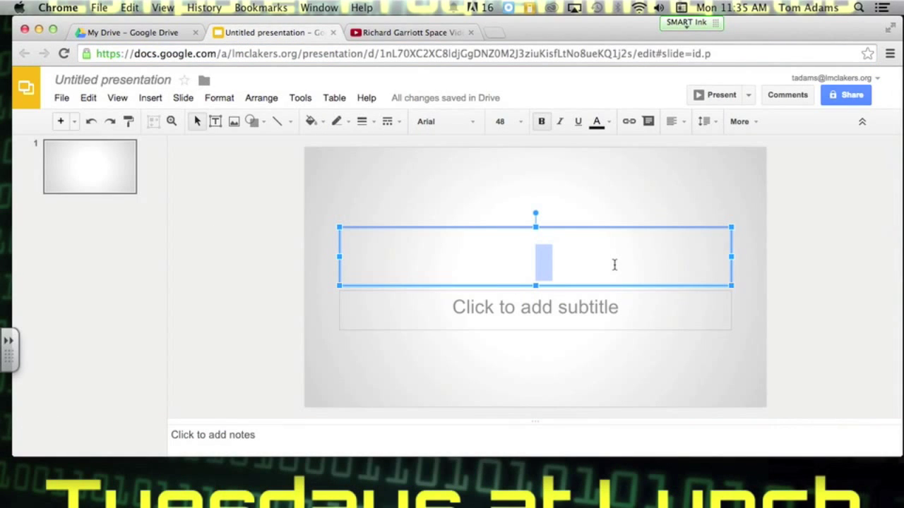
type("Conserv")
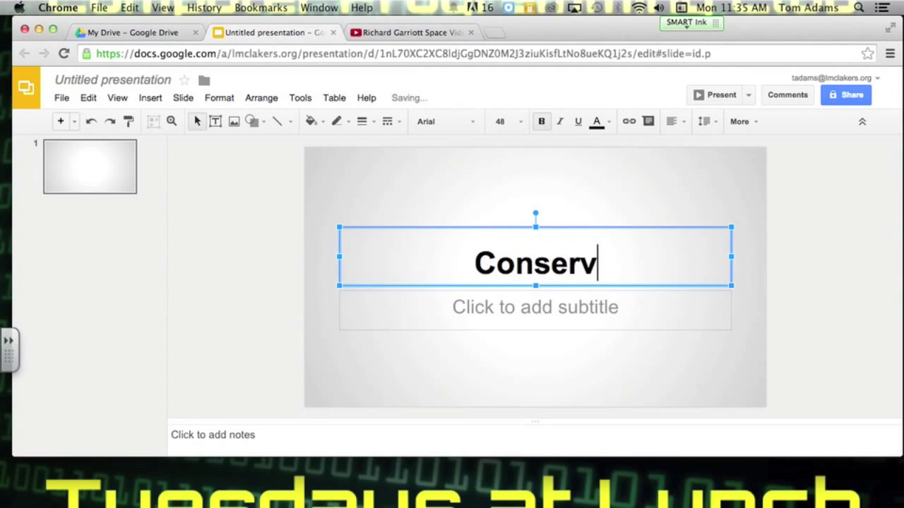
type("ation o")
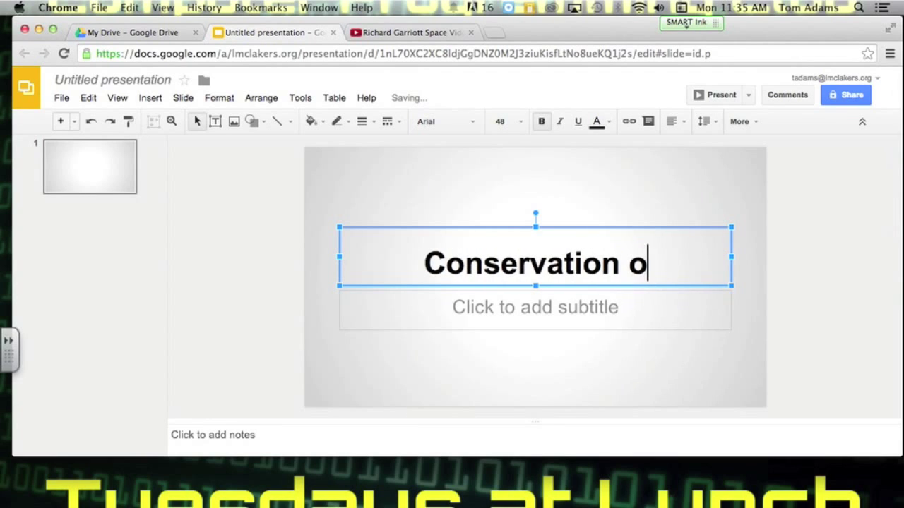
type("f Momentum")
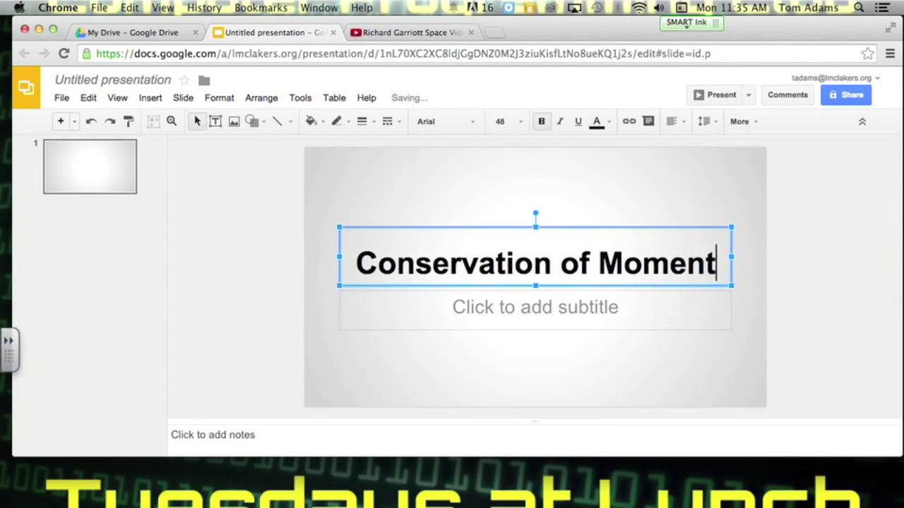
left_click(601, 310)
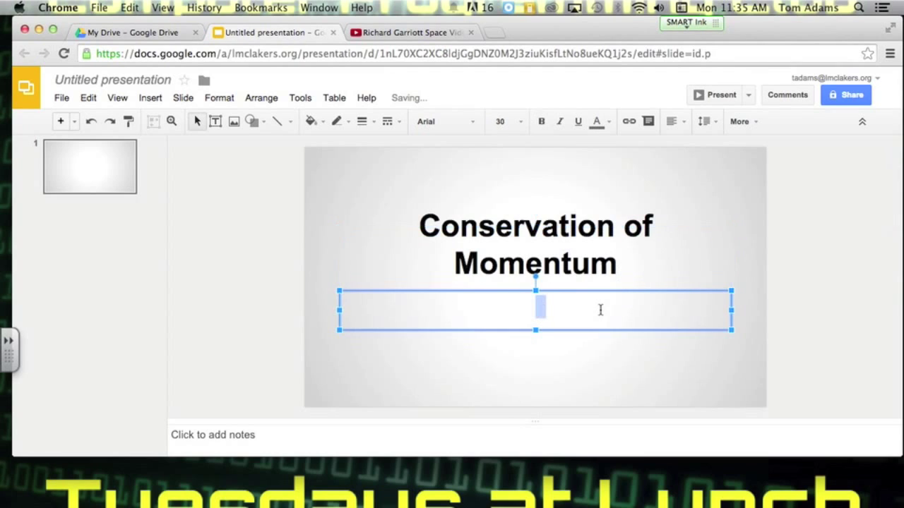
type("Tadams")
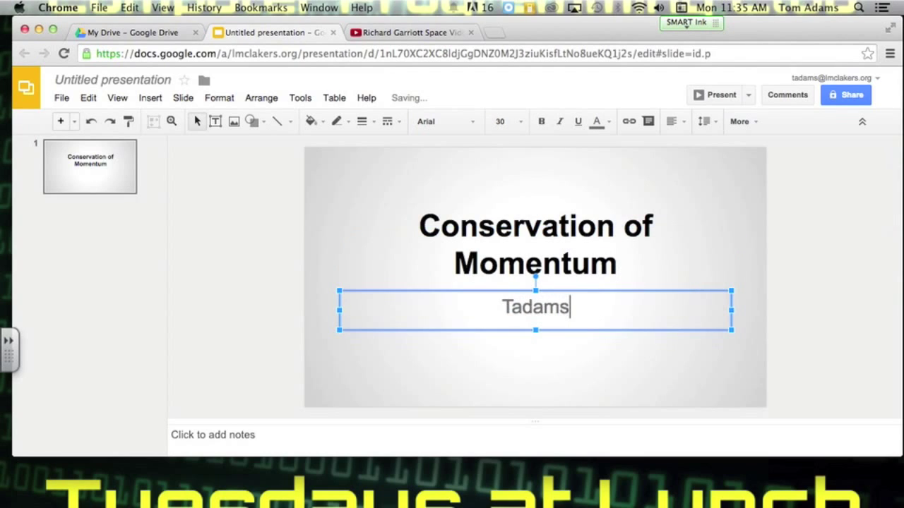
Add a second slide and title it "Conservation of Momentum"
left_click(60, 123)
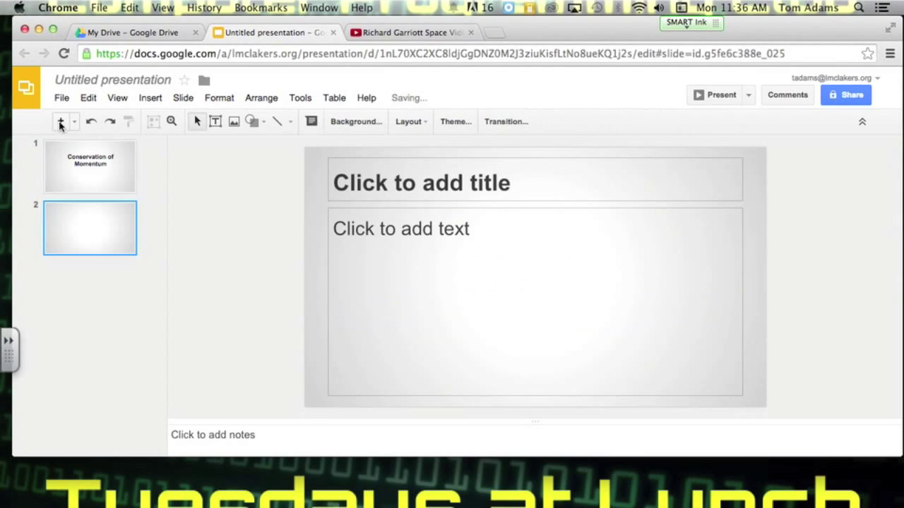
left_click(517, 178)
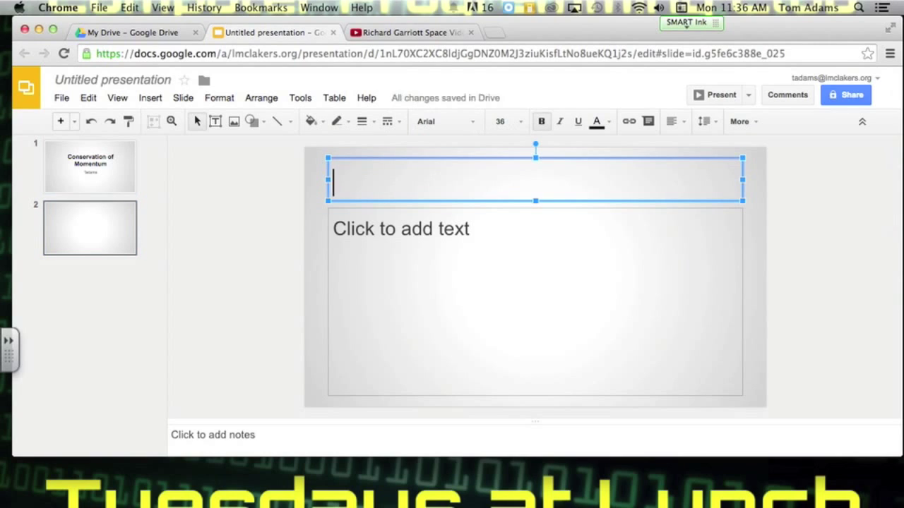
type("Conserv")
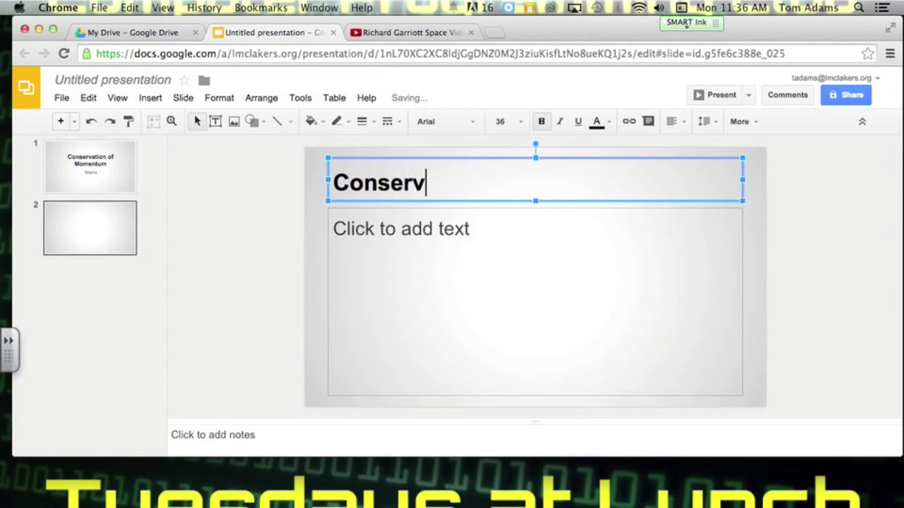
type("ation of M")
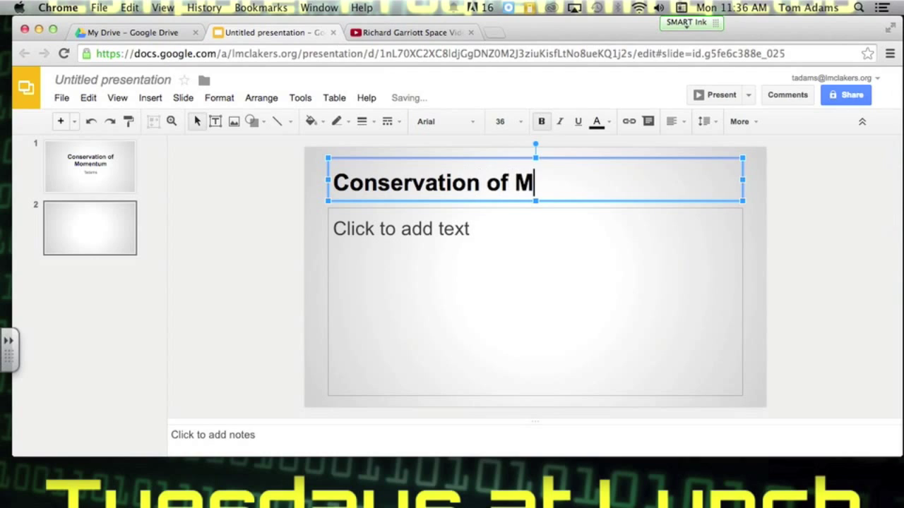
type("omentu")
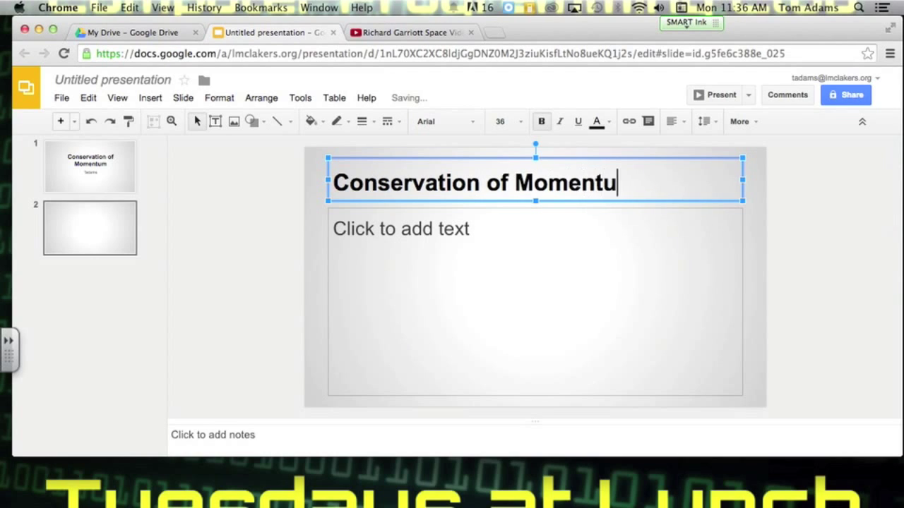
type("m")
Delete the empty body text placeholder from the second slide
left_click(488, 222)
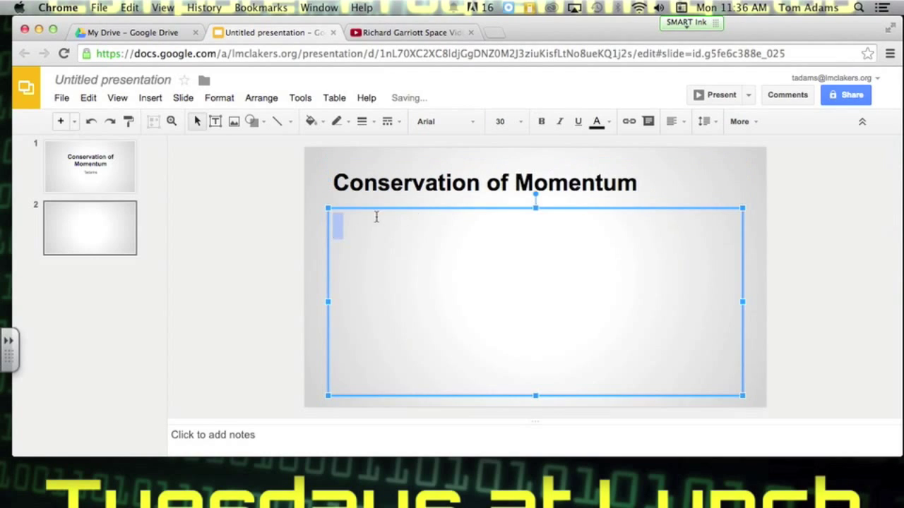
left_click(327, 208)
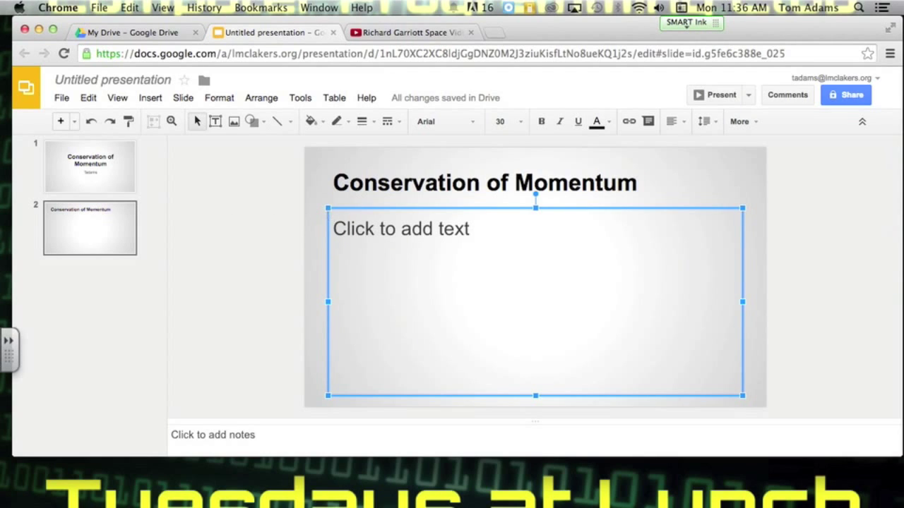
key("Delete")
Start inserting a video on the second slide by URL, supplying the copied YouTube address to load its preview
left_click(151, 100)
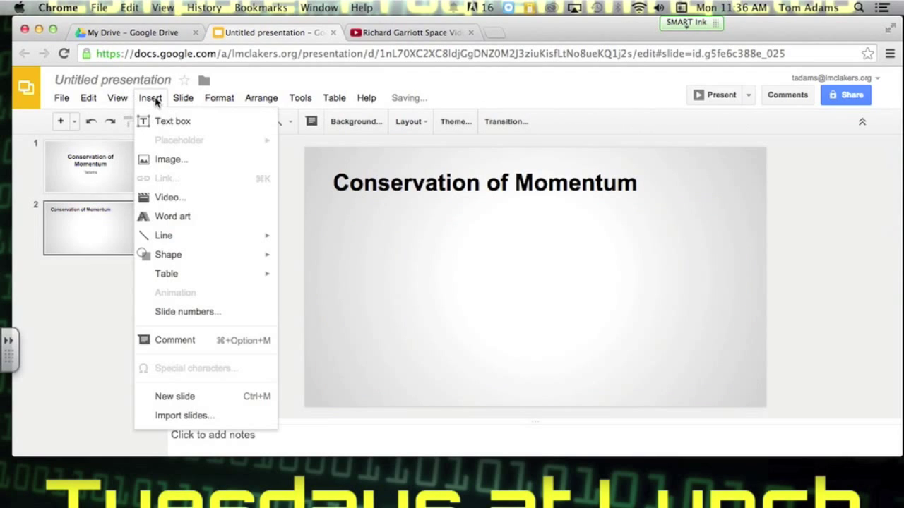
left_click(169, 198)
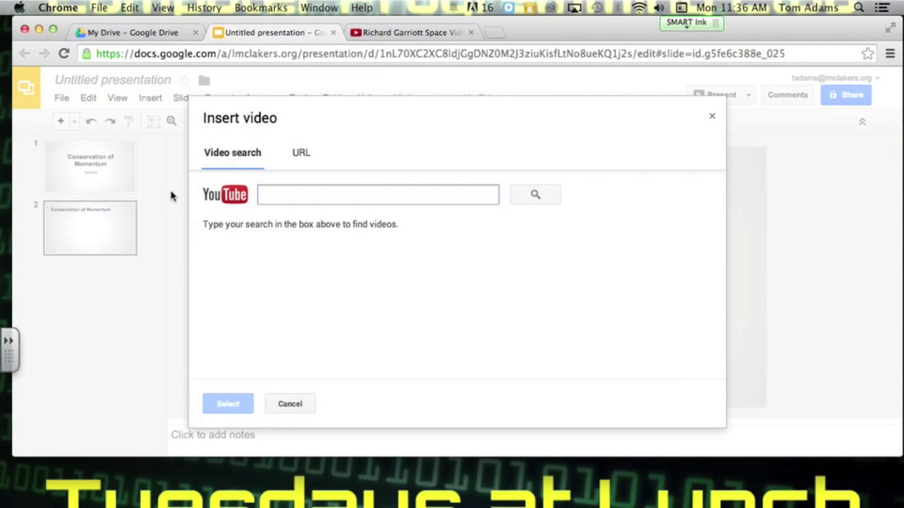
left_click(302, 155)
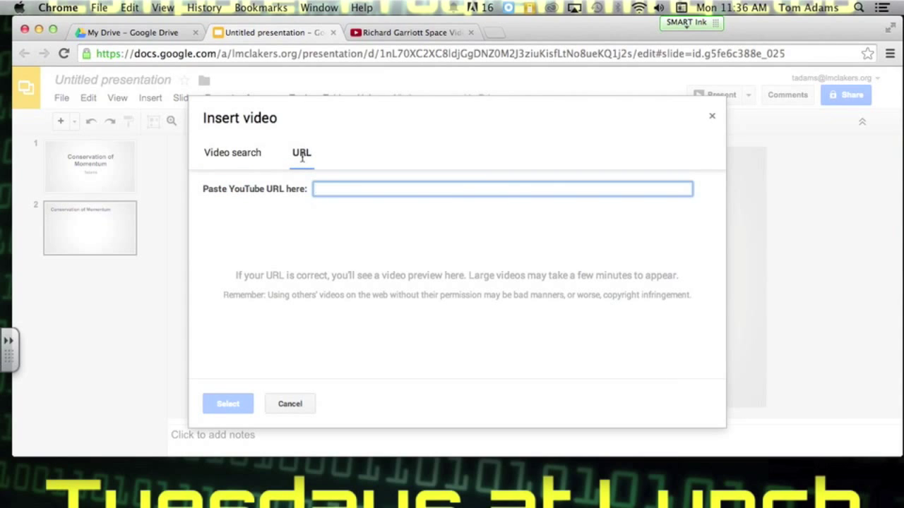
key("super+v")
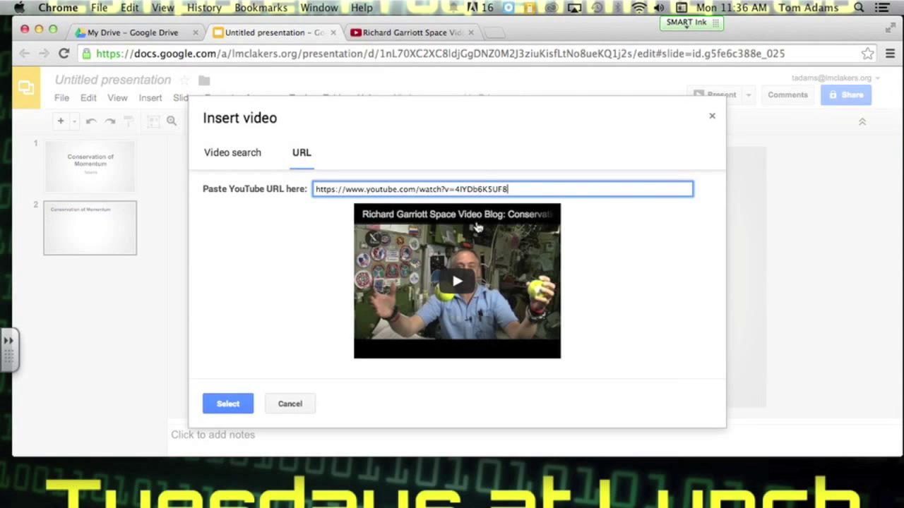
Search YouTube for "linear momentum in space", preview the Richard Garriott Space Video Blog result and insert it on the slide
left_click(226, 153)
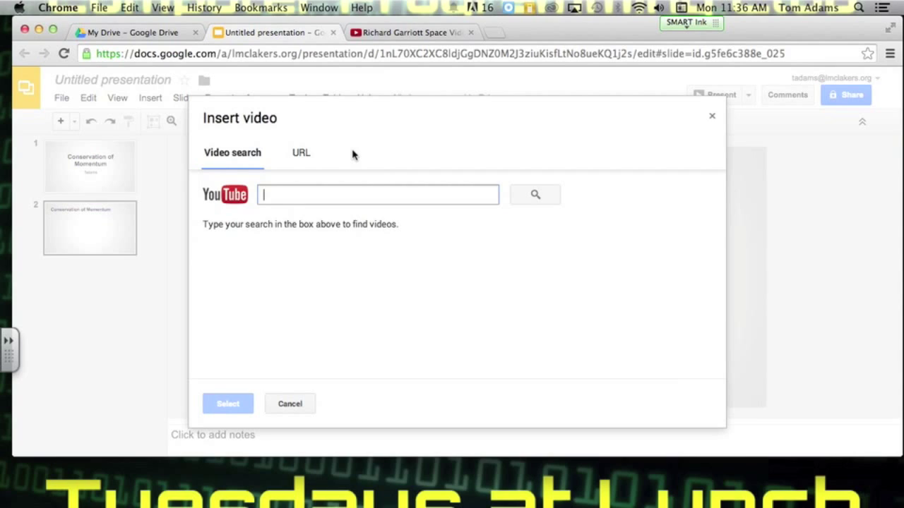
type("linear momentum in space")
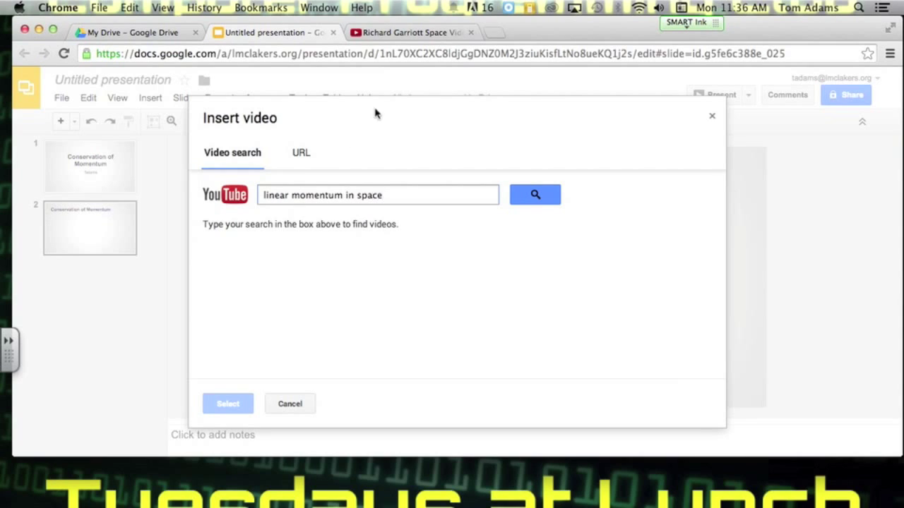
left_click(546, 194)
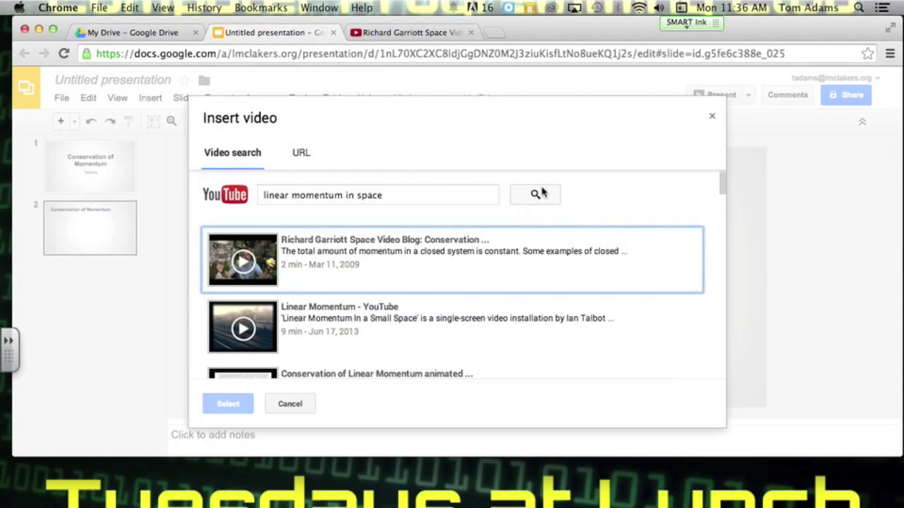
left_click(243, 263)
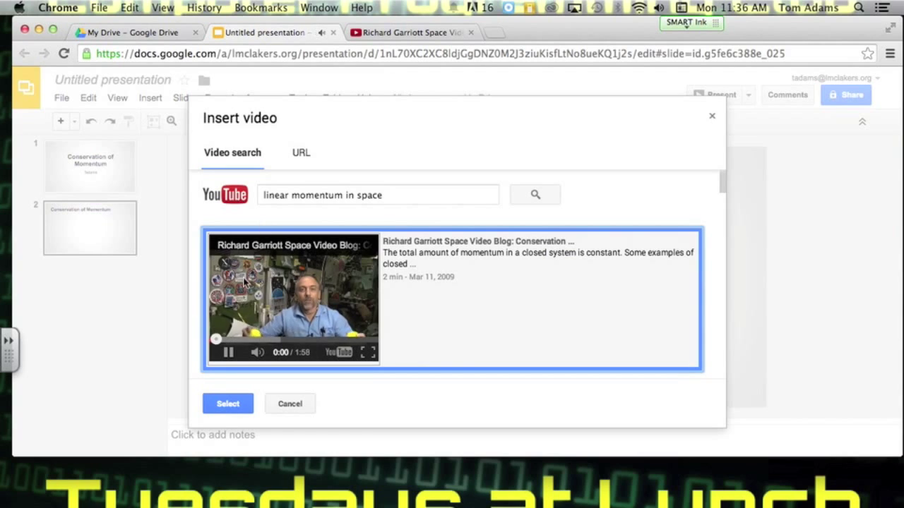
left_click(228, 353)
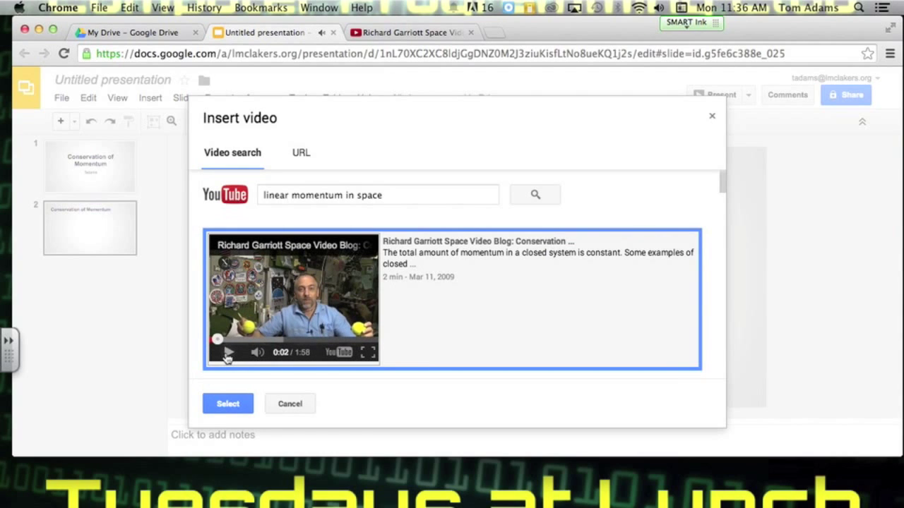
left_click(235, 403)
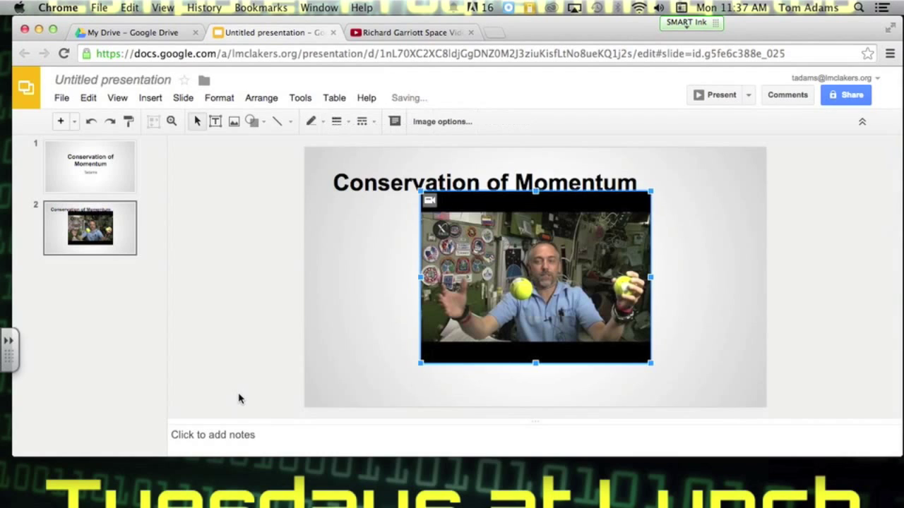
Move the video directly below the slide title and stretch it to fill the area beneath, slightly wider than the title box
left_click_drag(538, 251, 446, 263)
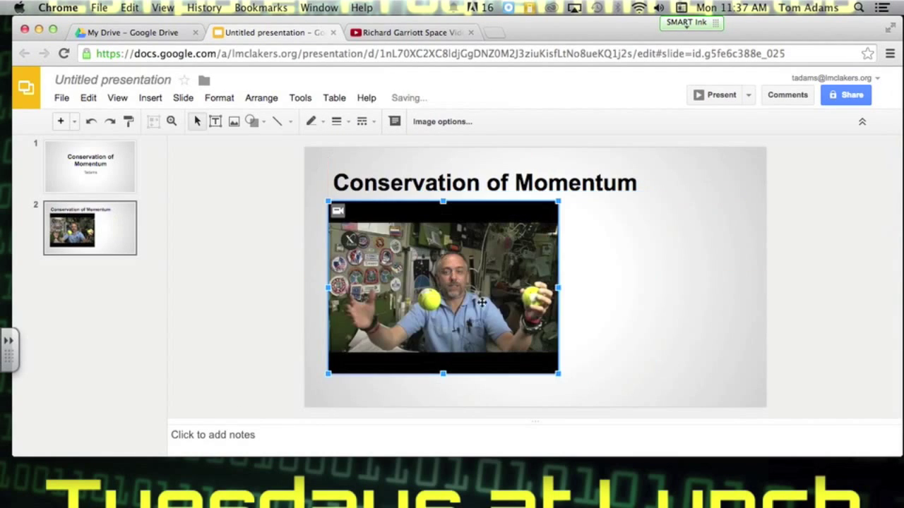
left_click_drag(559, 376, 745, 283)
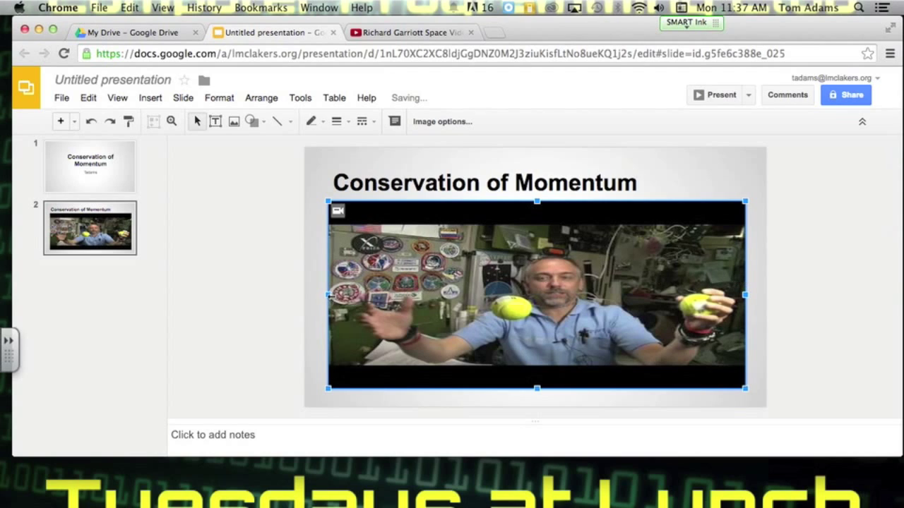
left_click_drag(329, 296, 322, 296)
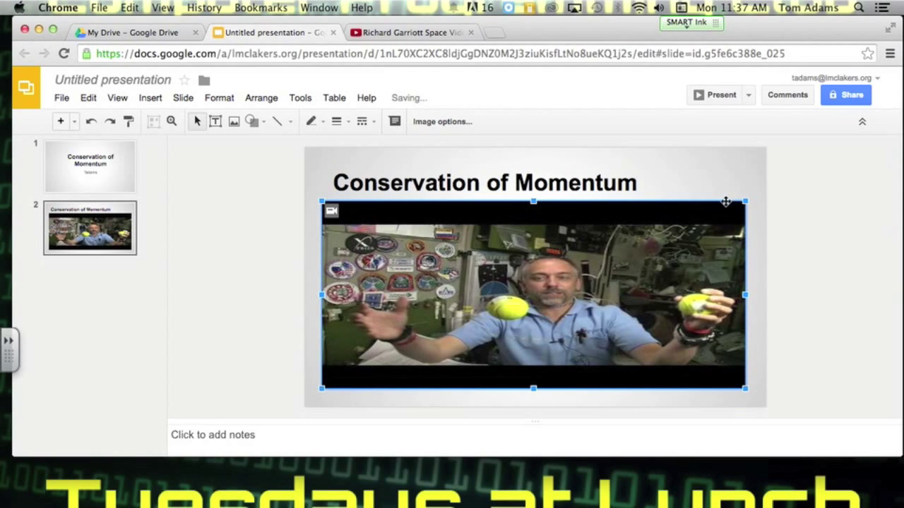
Present the second slide full screen to check the embedded video, and return to editing
left_click(682, 172)
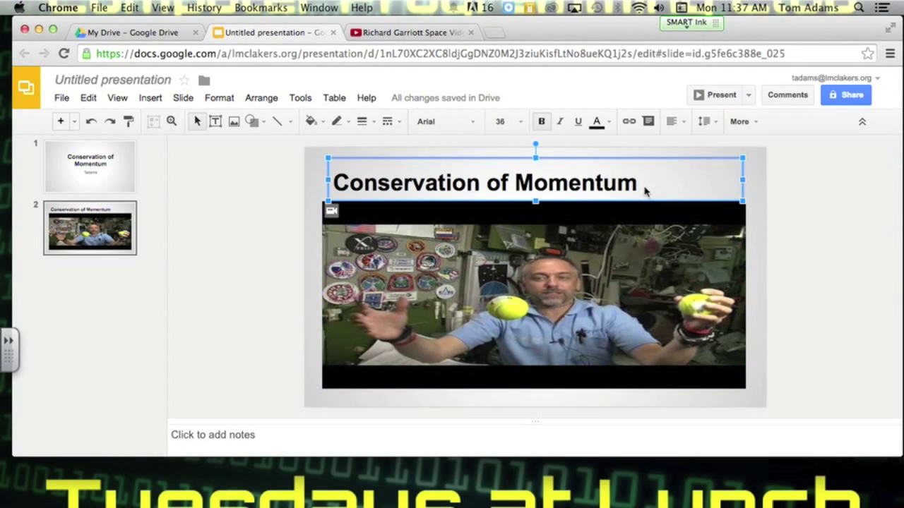
left_click(695, 99)
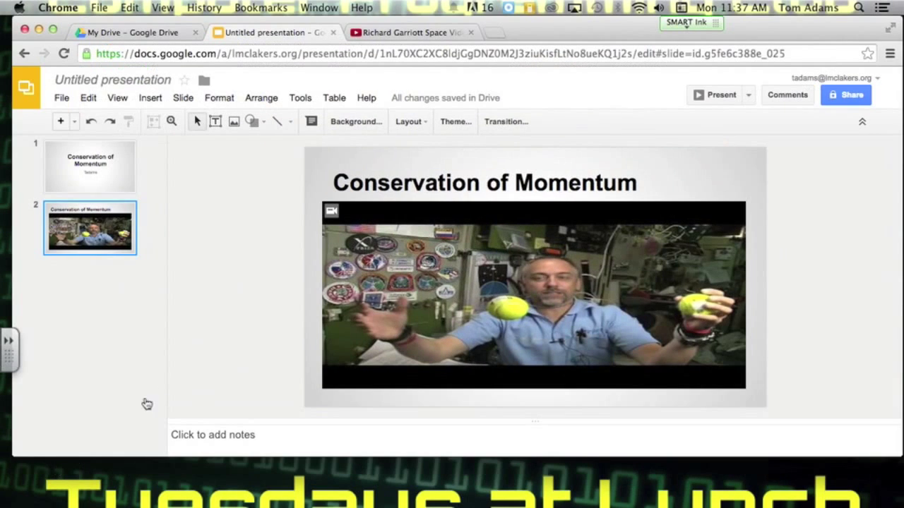
Shrink the video to roughly a third of the slide's width and place it on the slide's right side below the title
left_click(595, 313)
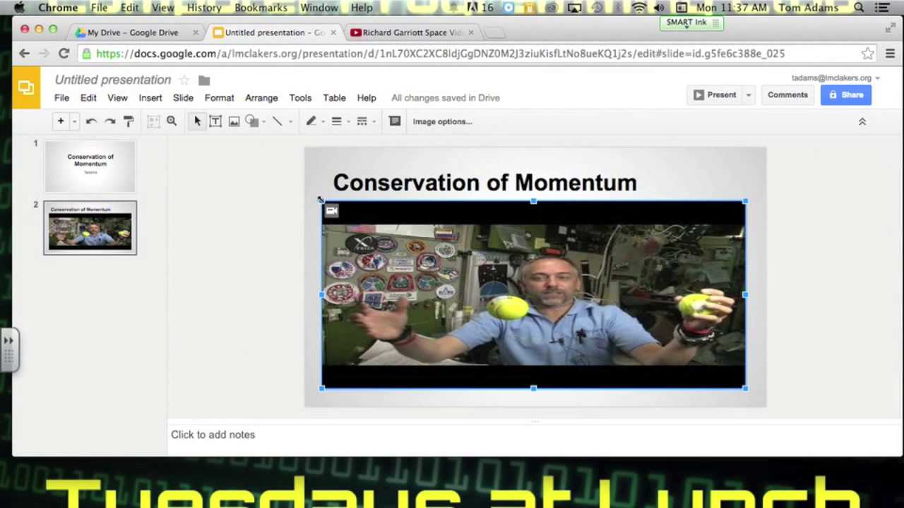
left_click_drag(321, 201, 464, 265)
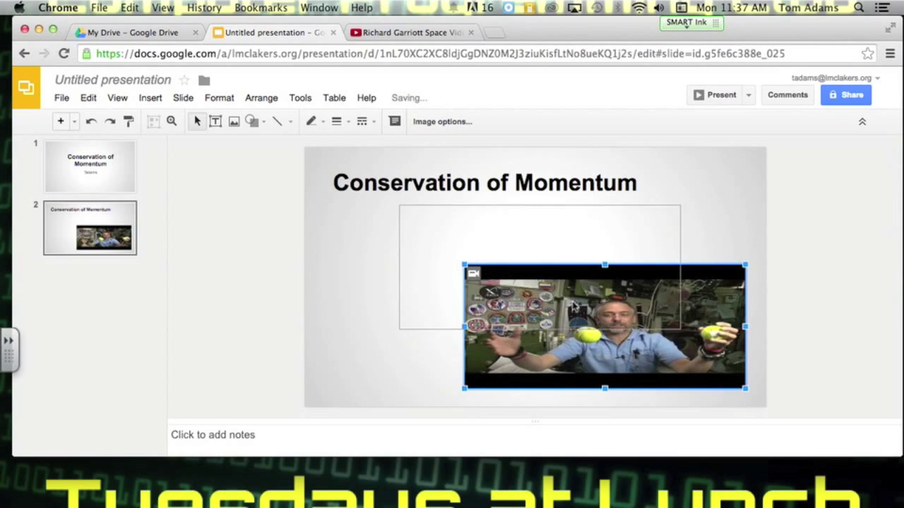
key("super+z")
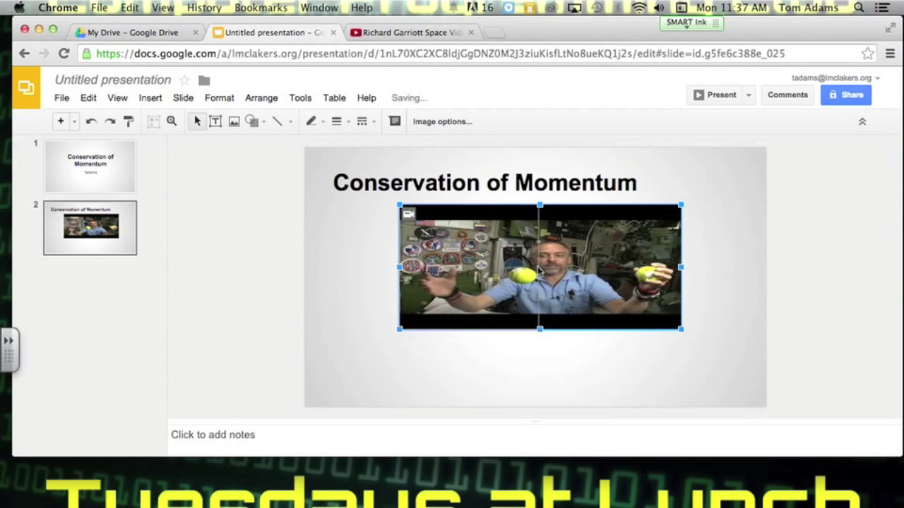
left_click_drag(538, 270, 667, 260)
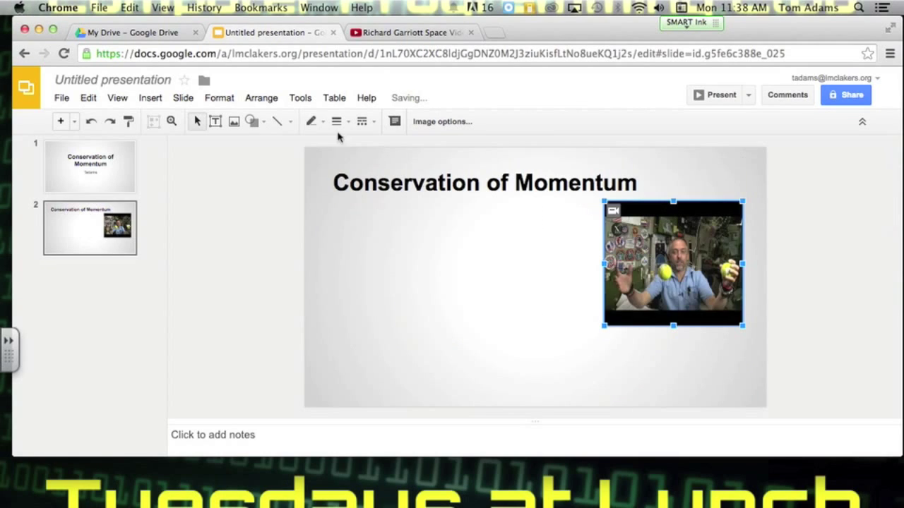
Add a text box beside the video with the bullet "Linear Momentum" and sub-bullets "point 1", "point 2" and "point 3"
left_click(216, 121)
left_click_drag(351, 218, 533, 356)
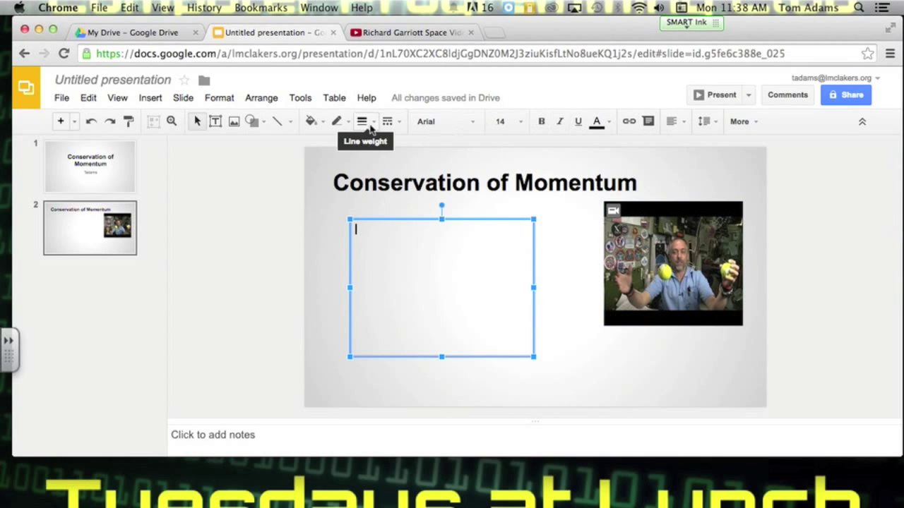
left_click(752, 124)
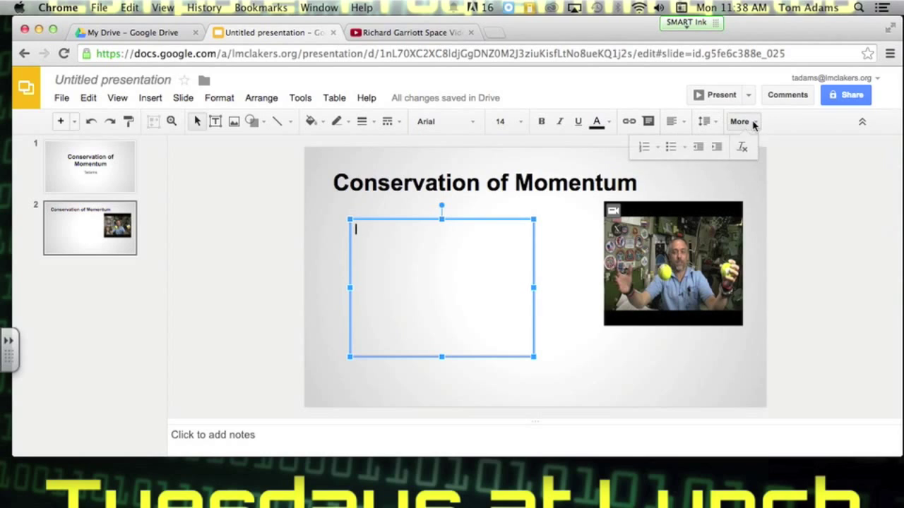
left_click(675, 146)
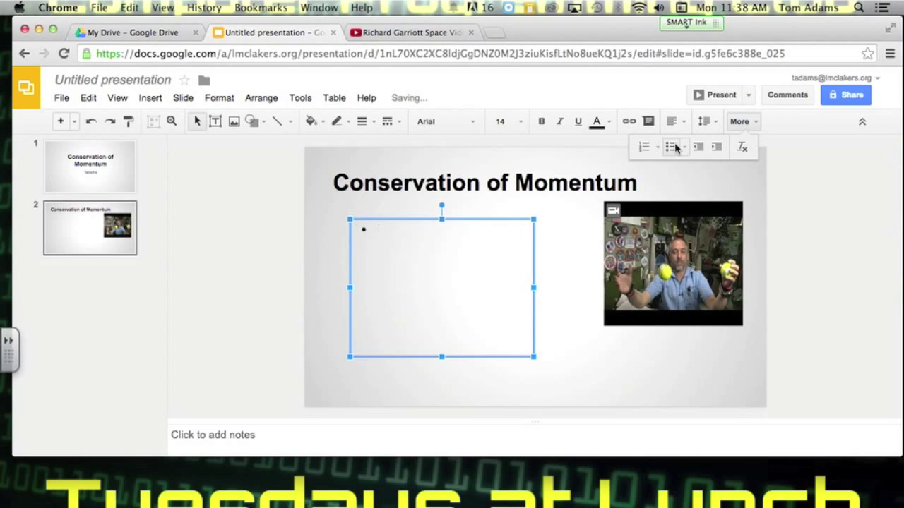
type("Linear Momentum")
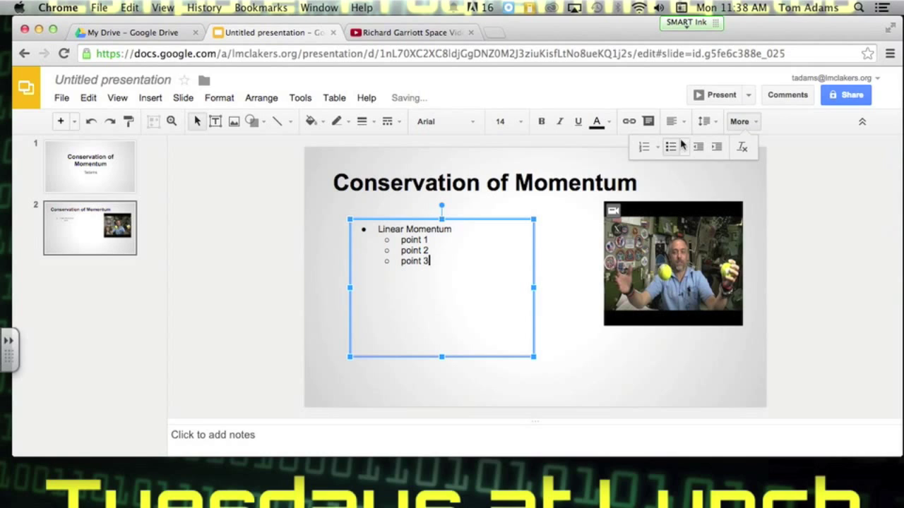
Move the video slightly down and closer to the bulleted text, leaving a margin at the slide's right edge
left_click(579, 317)
left_click_drag(650, 278, 616, 302)
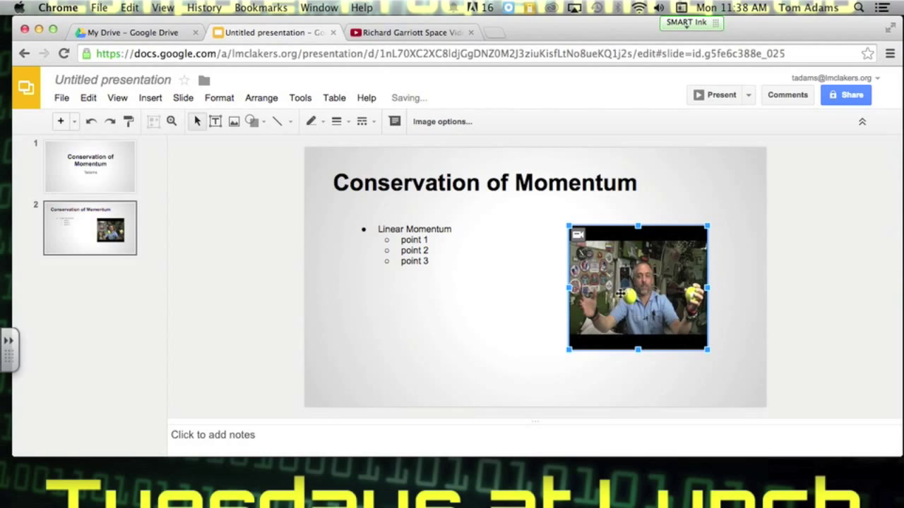
left_click(416, 262)
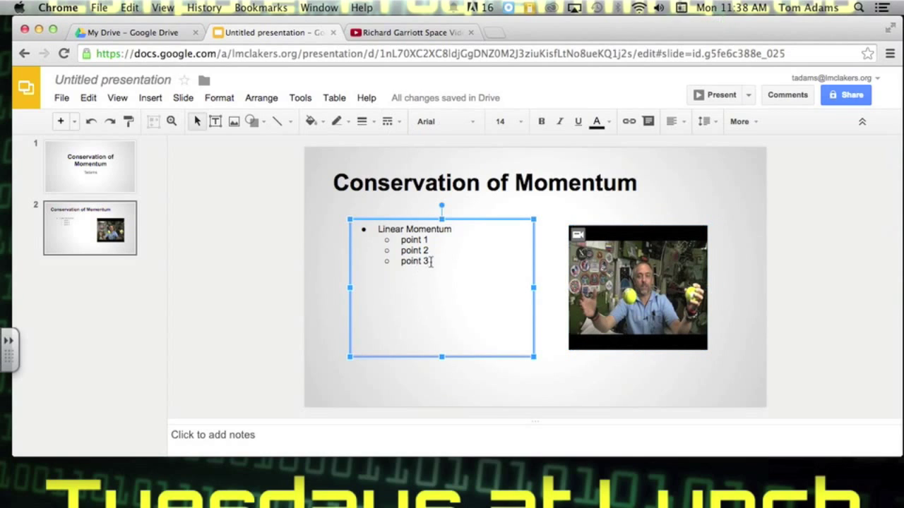
left_click_drag(429, 261, 400, 240)
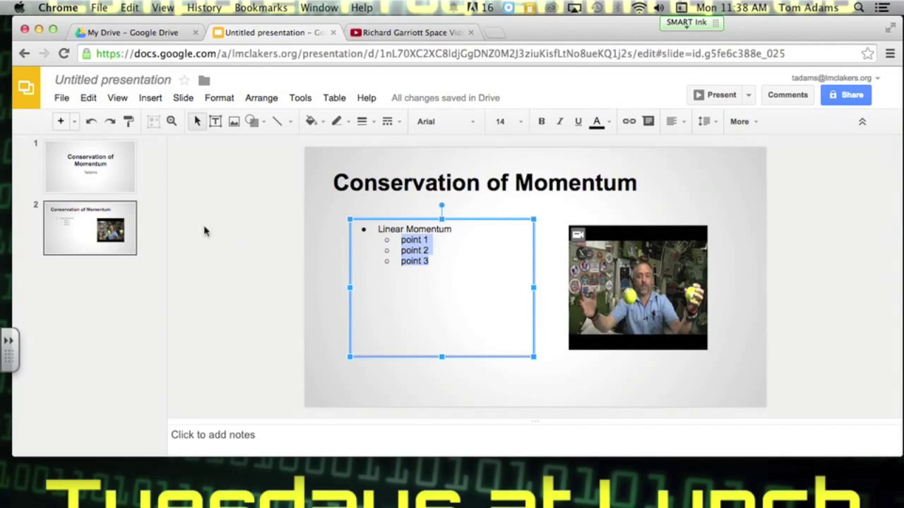
Present the slideshow full screen from the first slide and advance to the second slide with the video
left_click(104, 164)
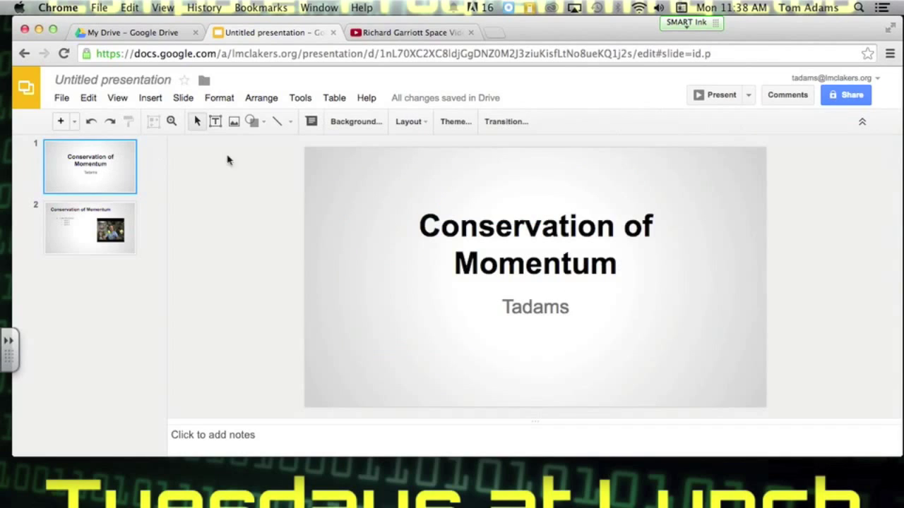
left_click(693, 96)
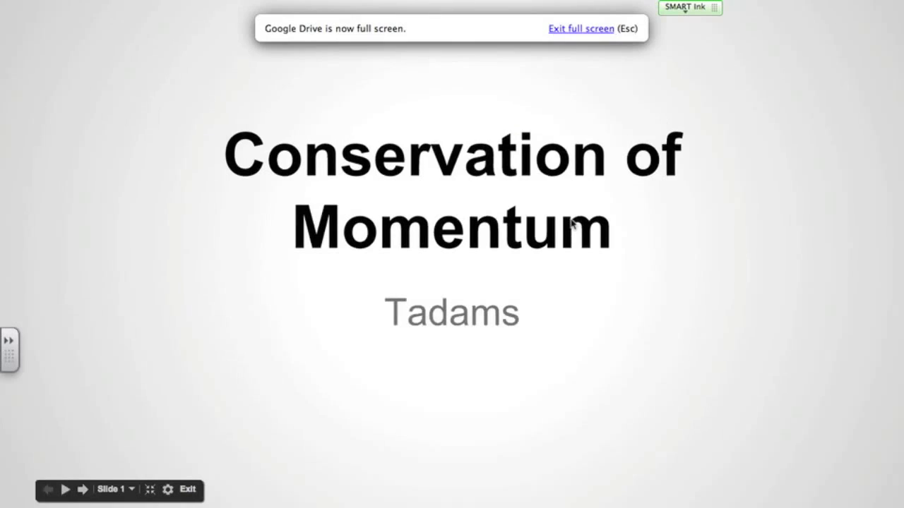
left_click(572, 223)
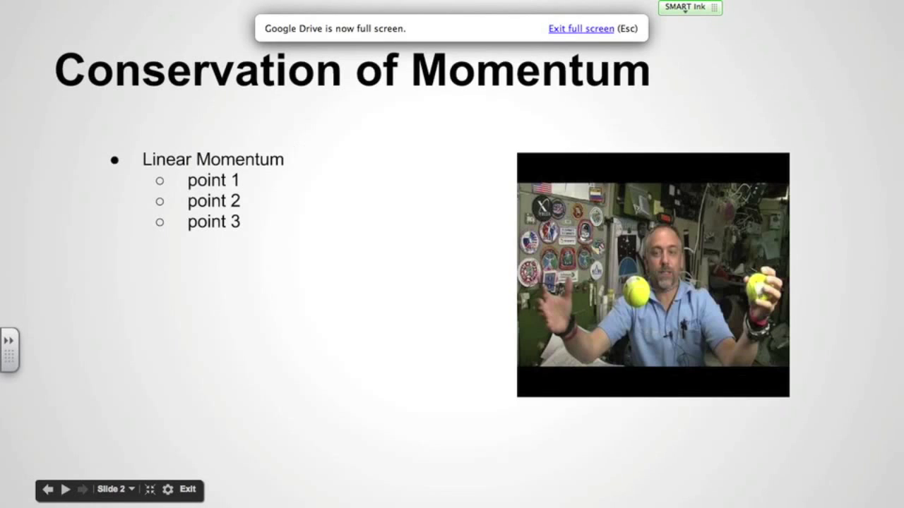